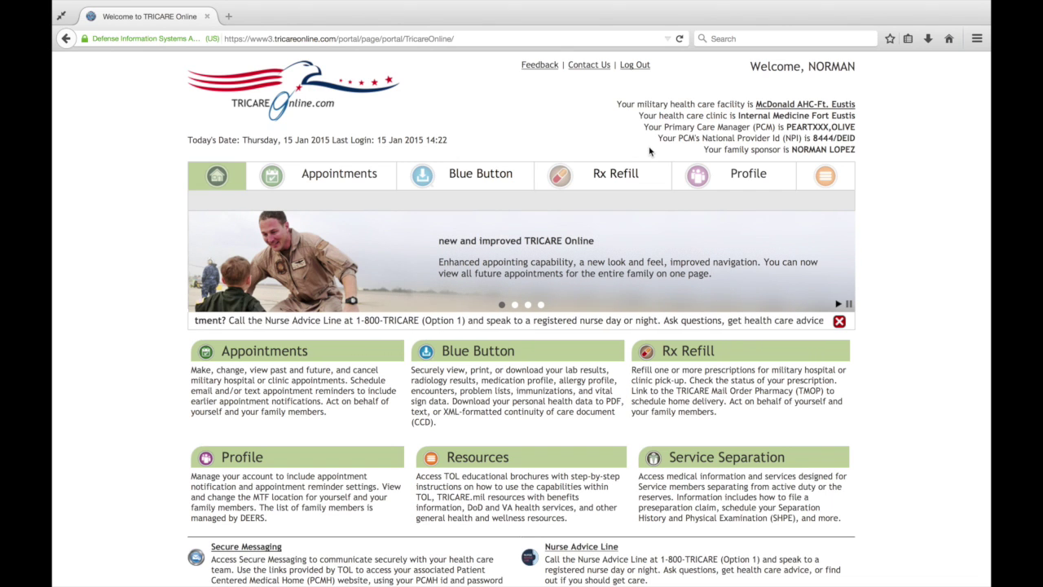
Open My Profile and scroll down to the Primary Mobile Recipient section.
mouse_move(725, 171)
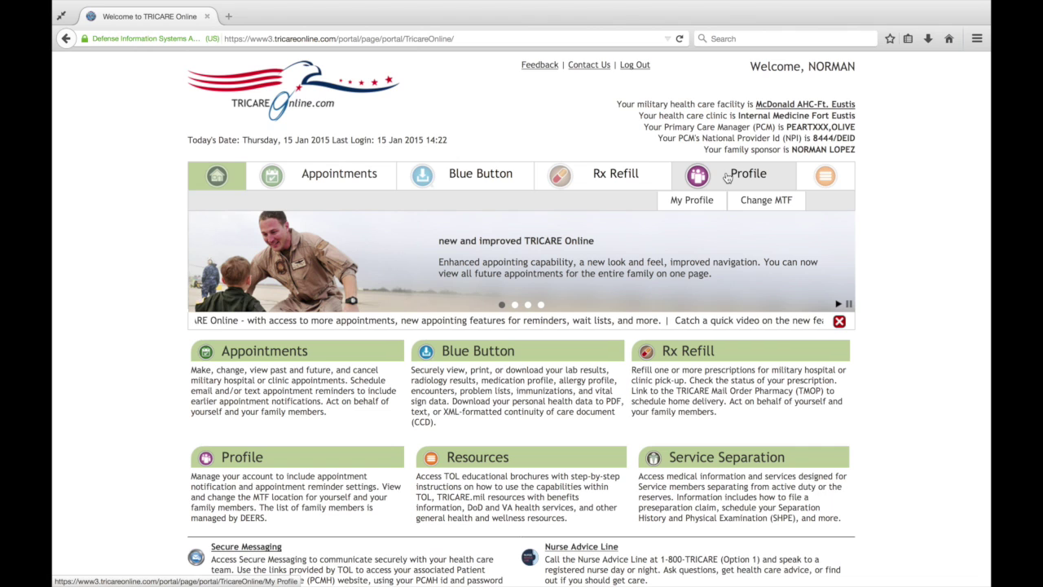
click(727, 178)
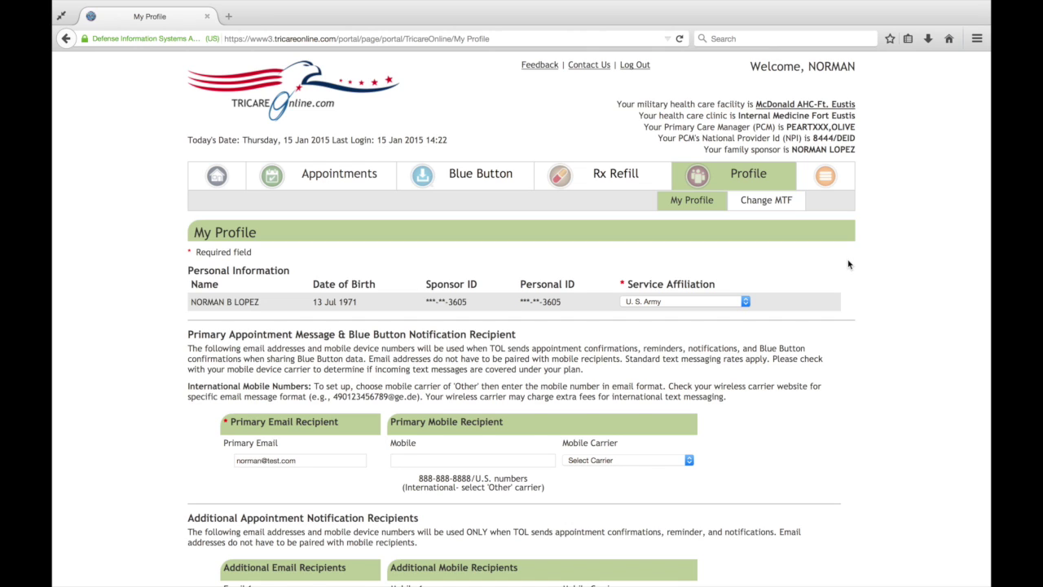
scroll(847, 264, down, 1)
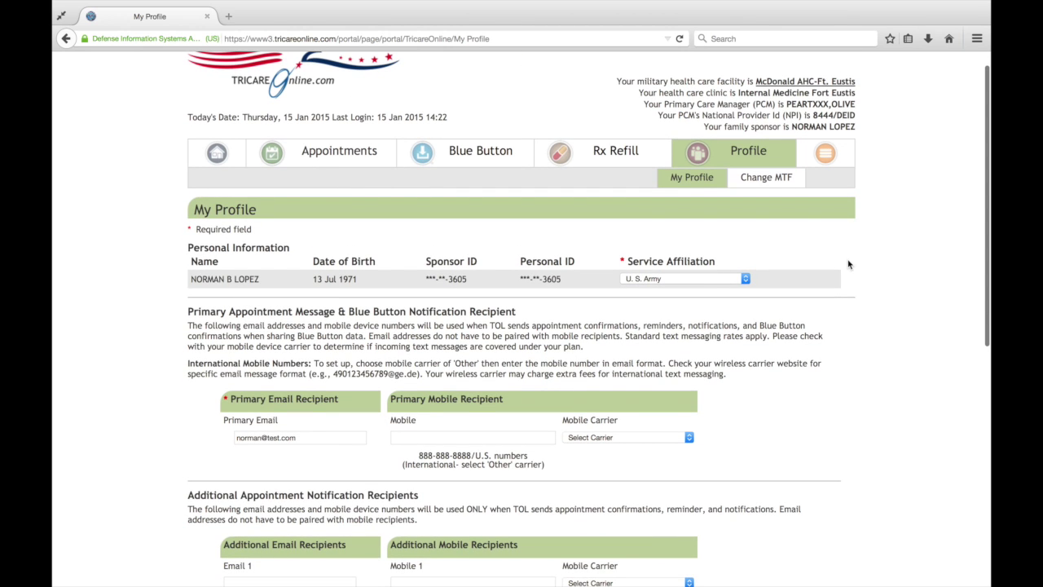
scroll(847, 263, down, 2)
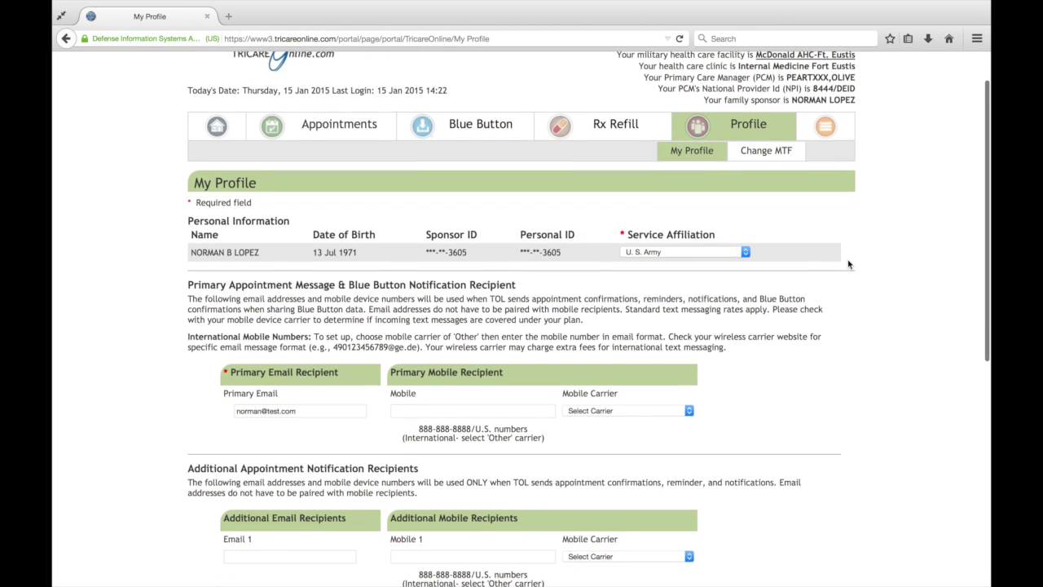
scroll(847, 262, down, 1)
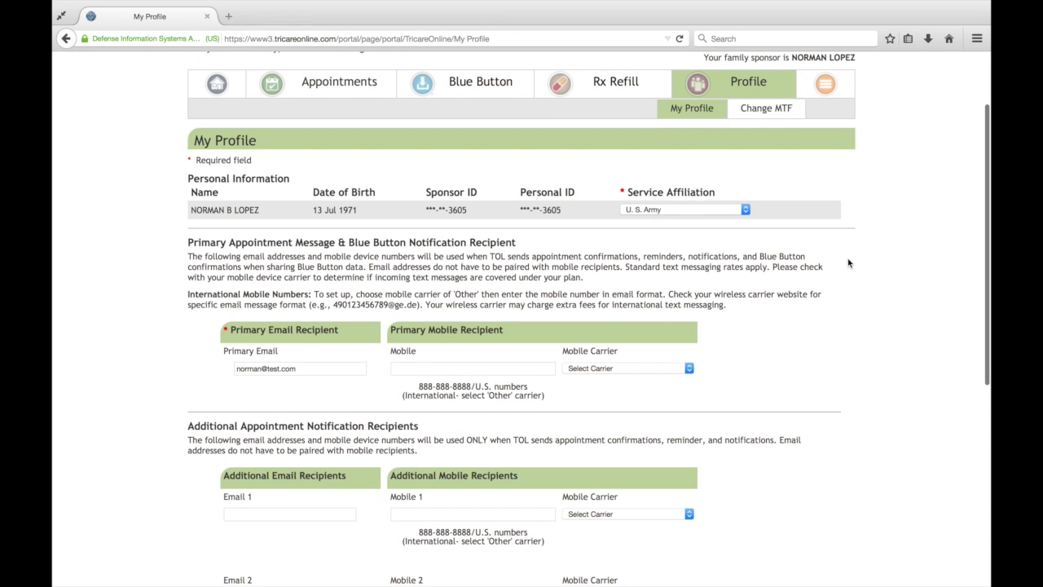
scroll(848, 262, down, 1)
scroll(847, 262, down, 1)
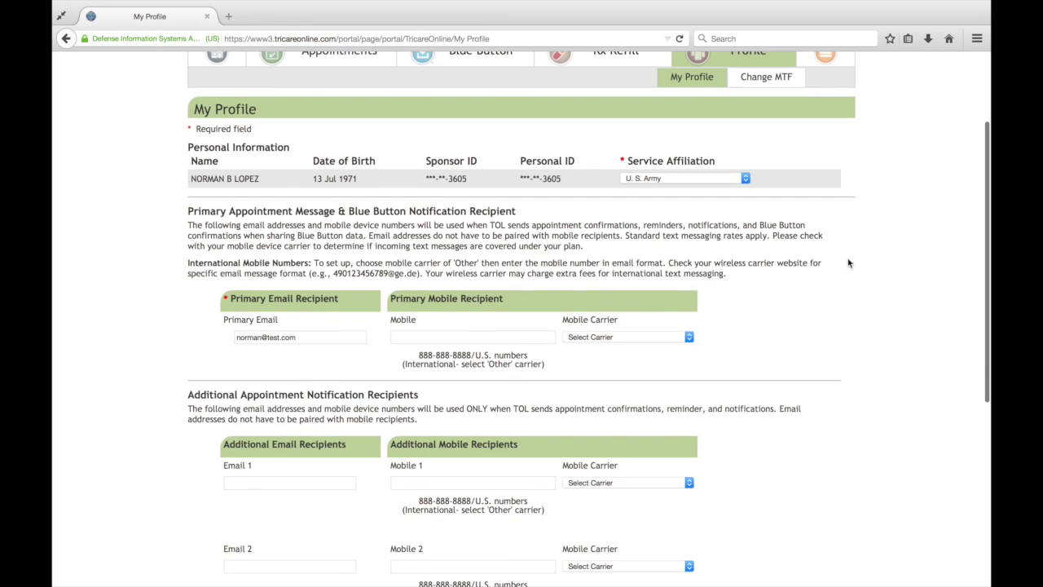
scroll(848, 262, down, 1)
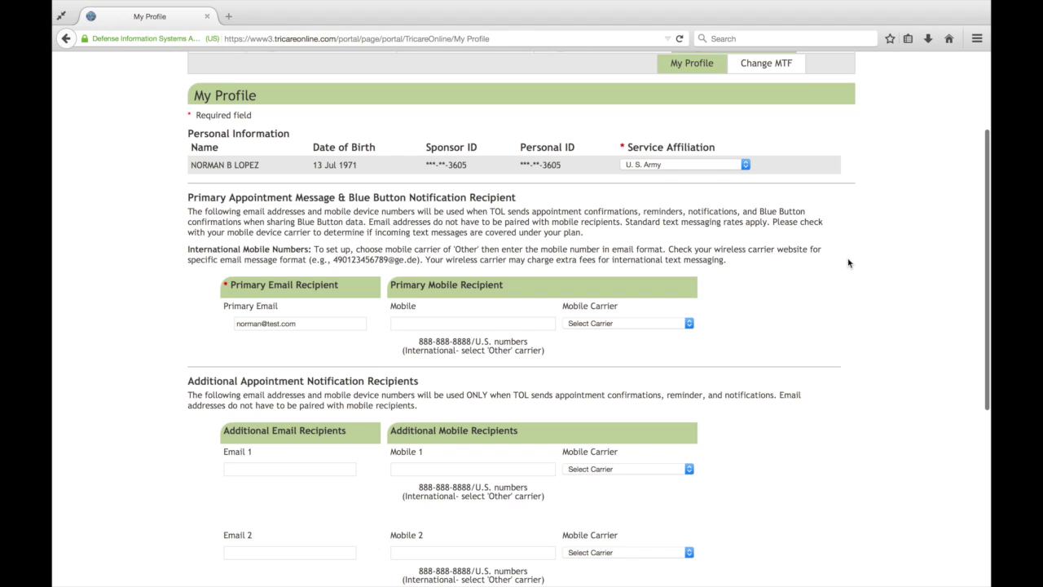
scroll(852, 238, down, 2)
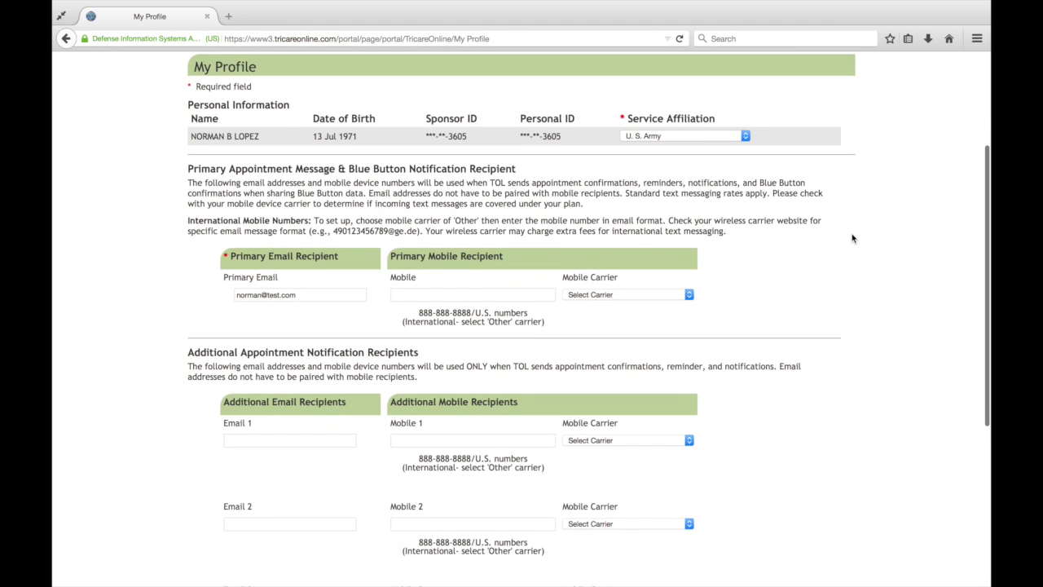
scroll(852, 236, down, 2)
scroll(853, 236, down, 1)
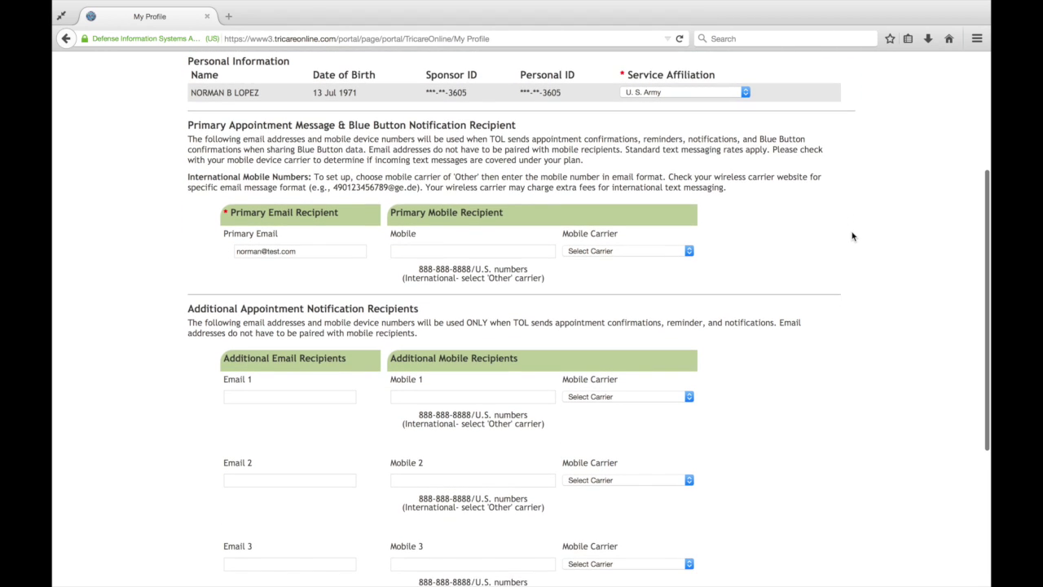
scroll(852, 236, down, 1)
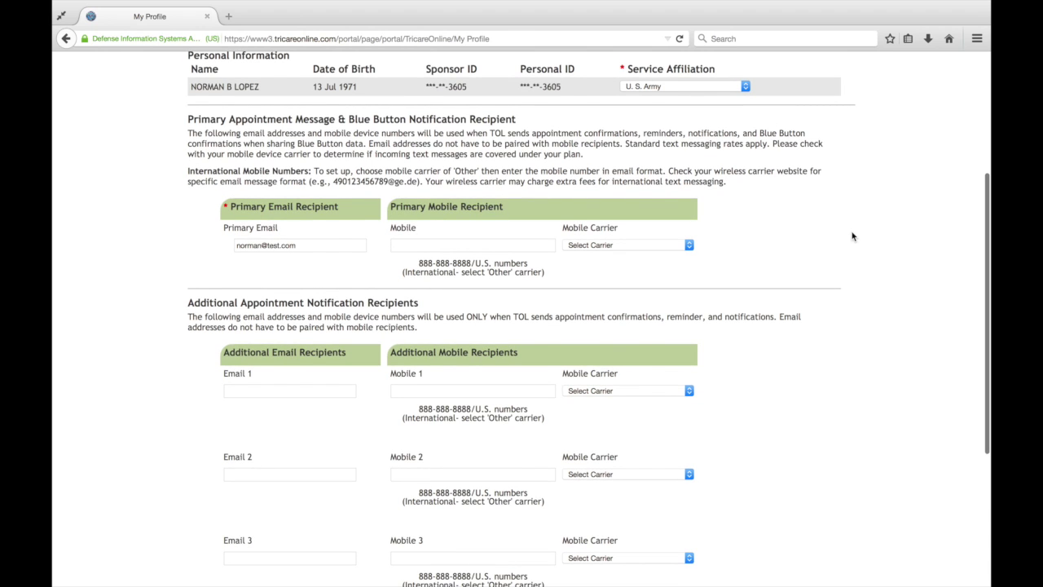
scroll(852, 236, down, 3)
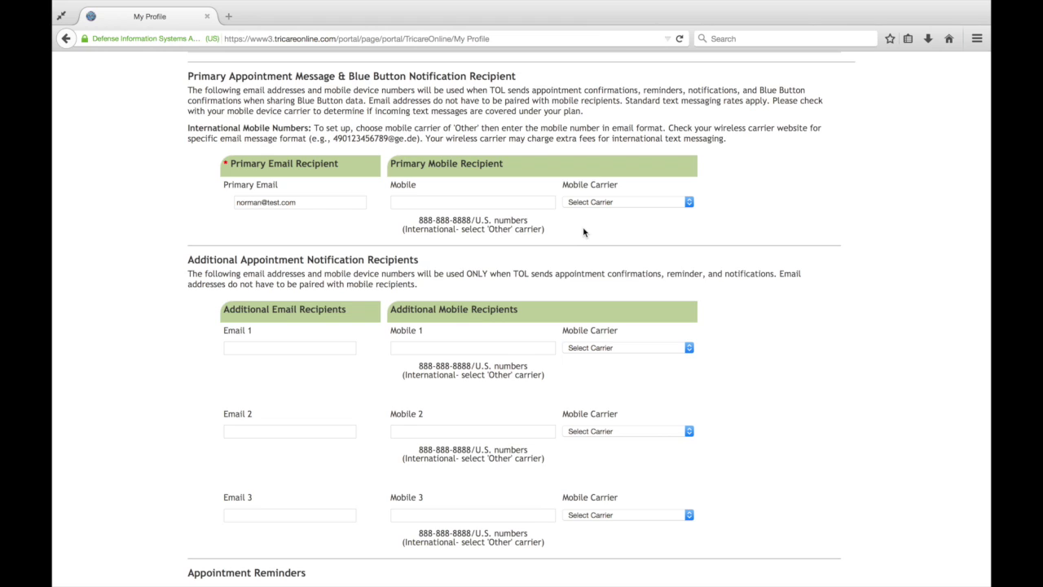
Enter the primary mobile phone number and select AT&T as the mobile carrier.
click(516, 204)
text(200)
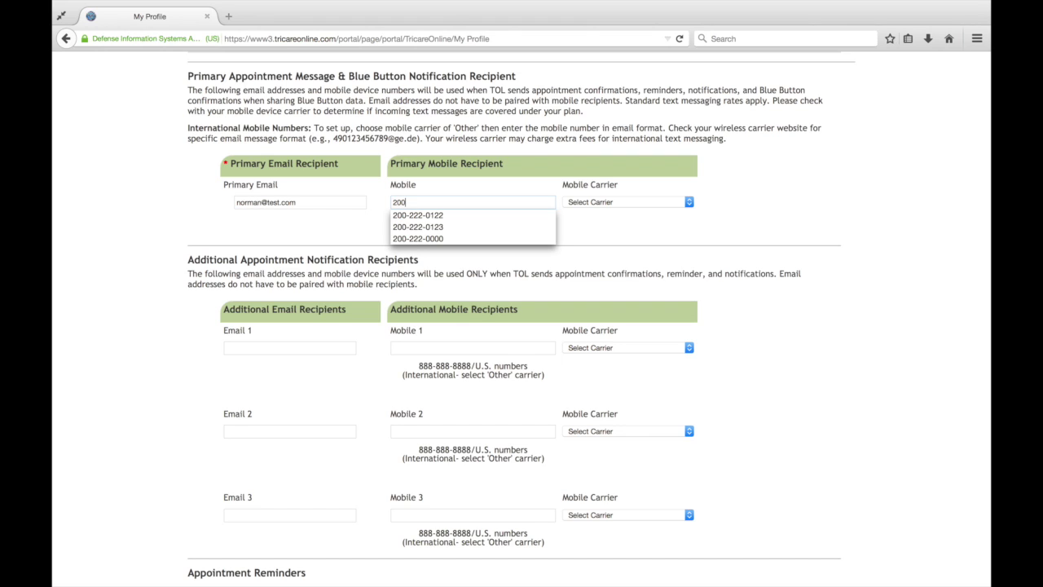
text(-222-1234)
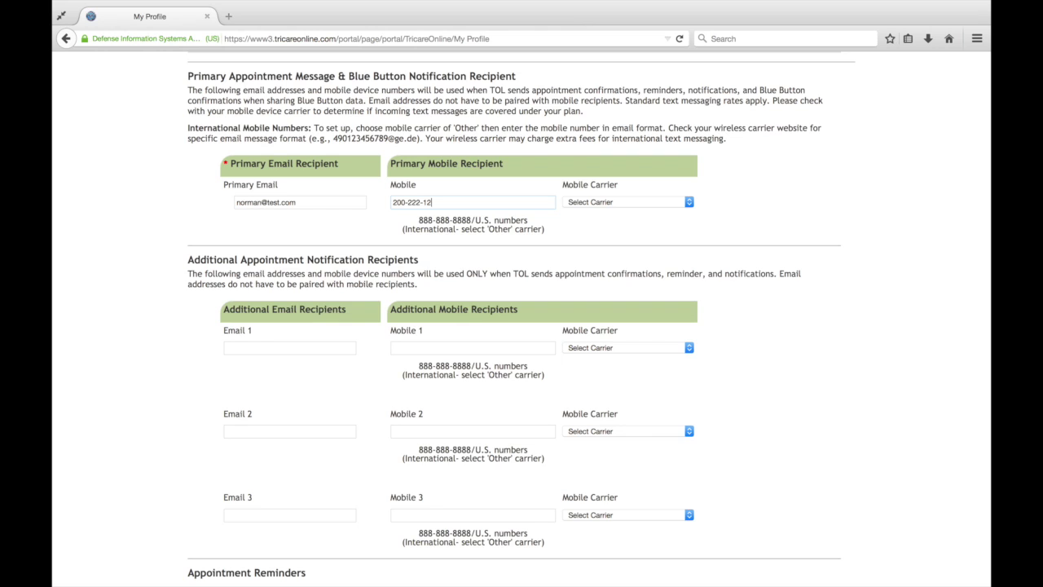
click(594, 205)
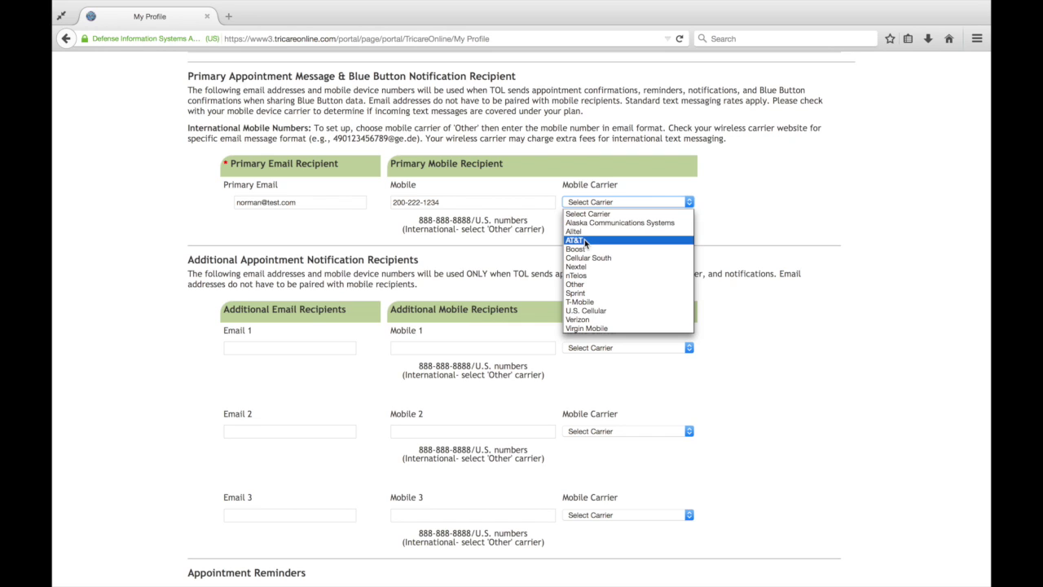
click(584, 240)
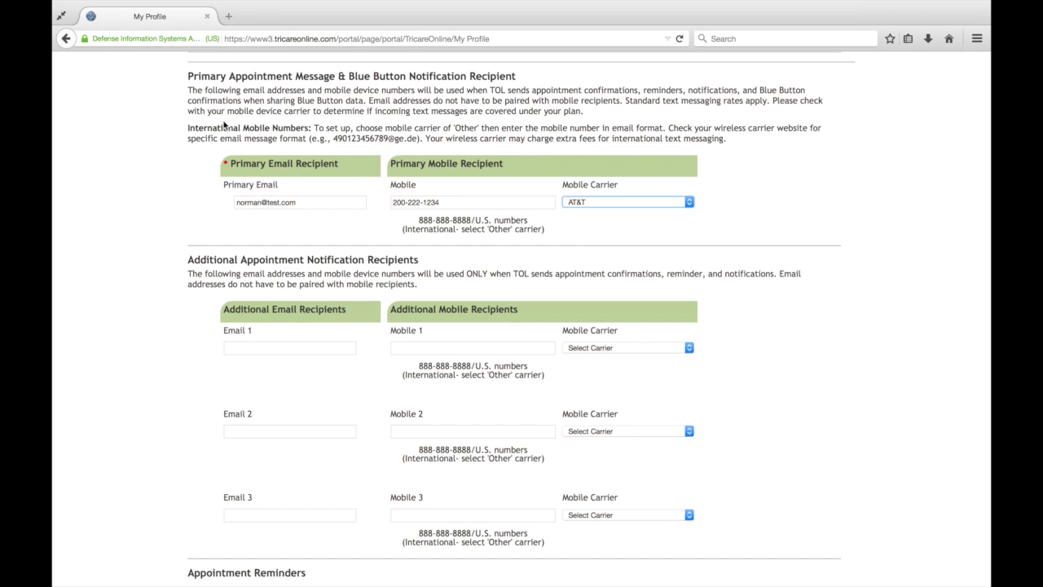
drag(188, 128, 300, 138)
click(851, 226)
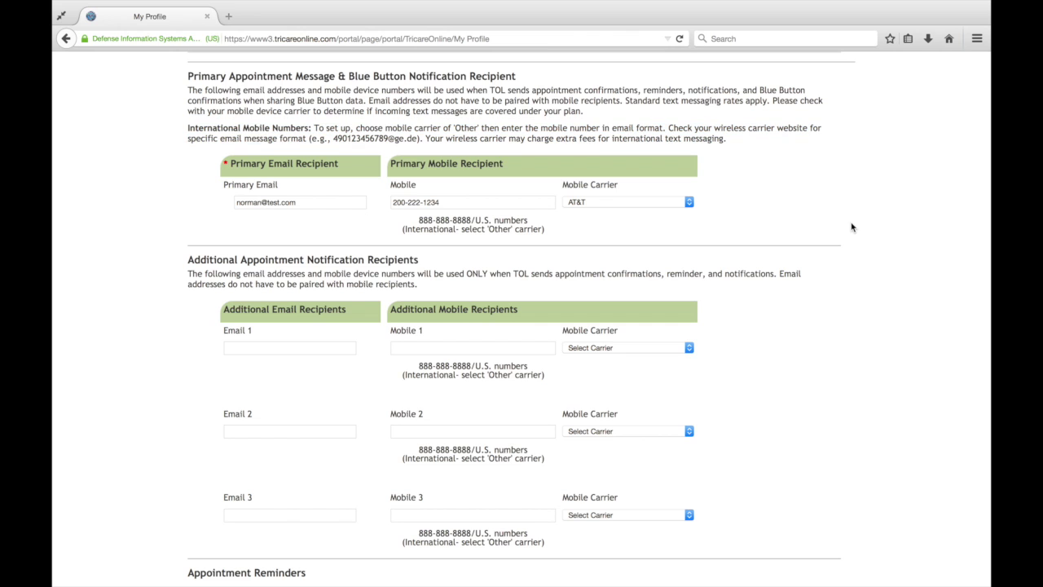
scroll(851, 226, down, 2)
scroll(851, 226, down, 1)
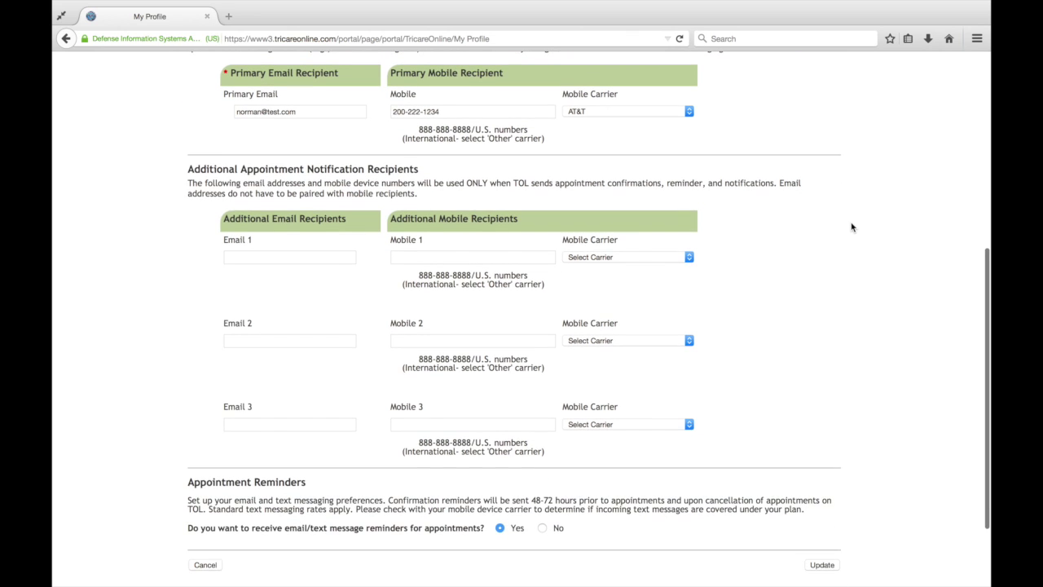
click(323, 259)
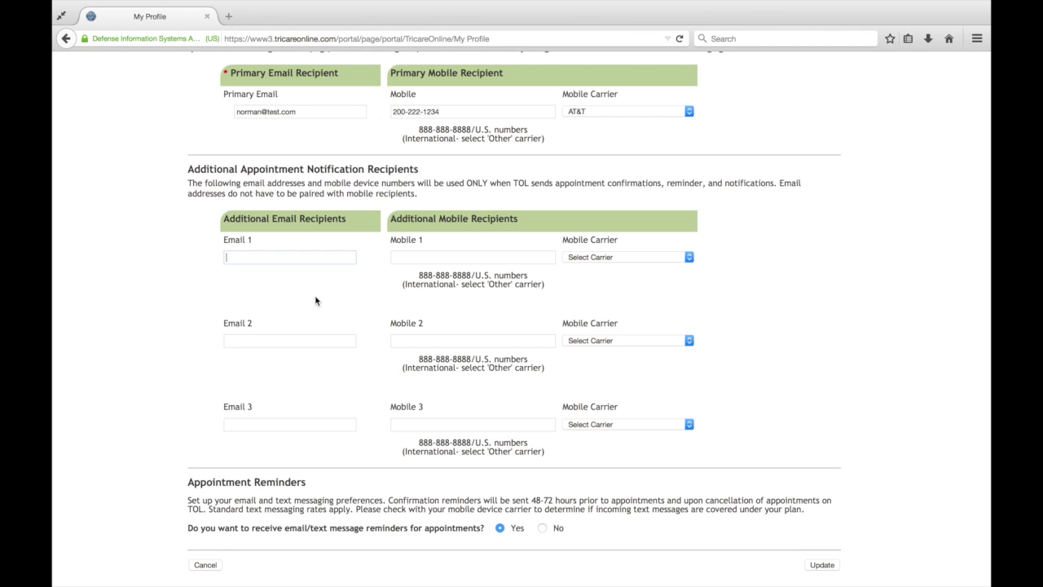
scroll(823, 368, down, 2)
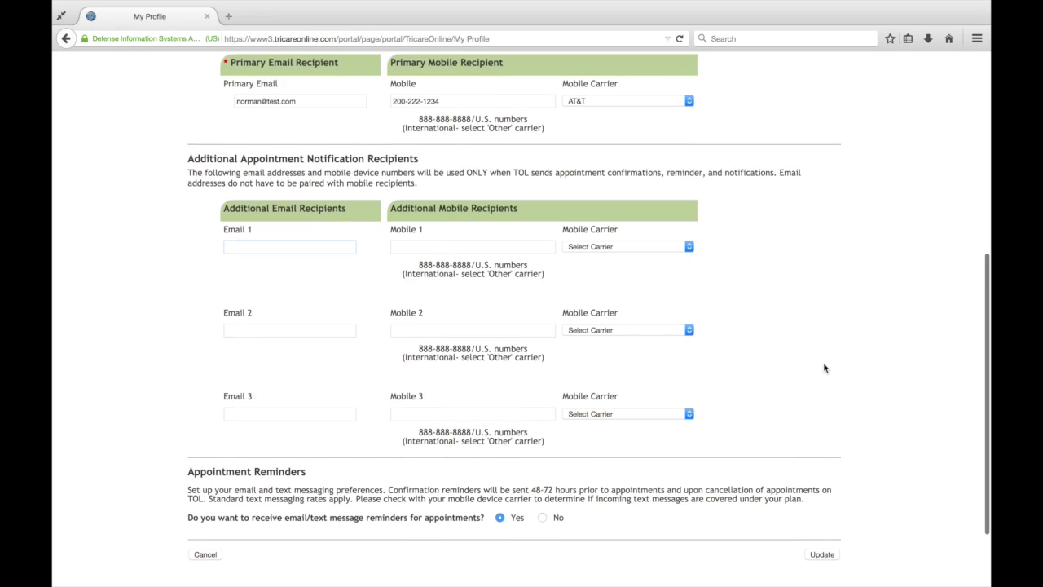
scroll(823, 368, down, 2)
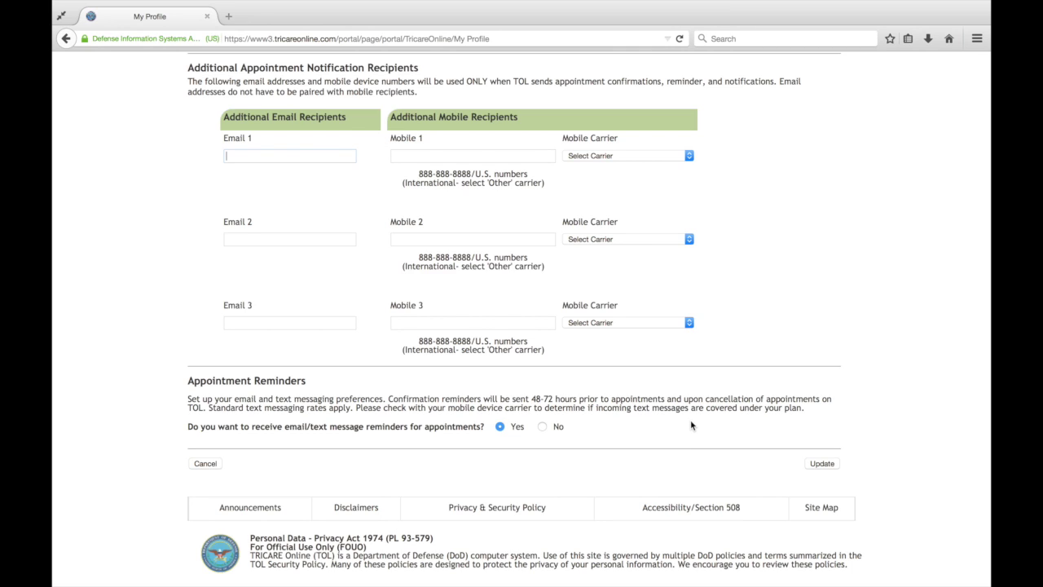
Save the profile changes with Update, then move on to the Change MTF page.
click(825, 463)
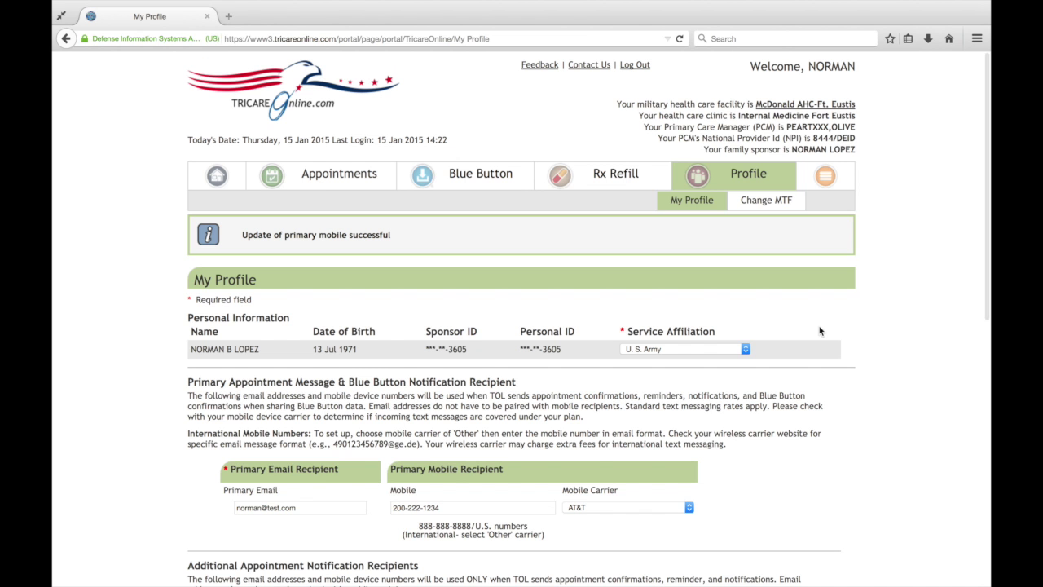
scroll(829, 348, up, 1)
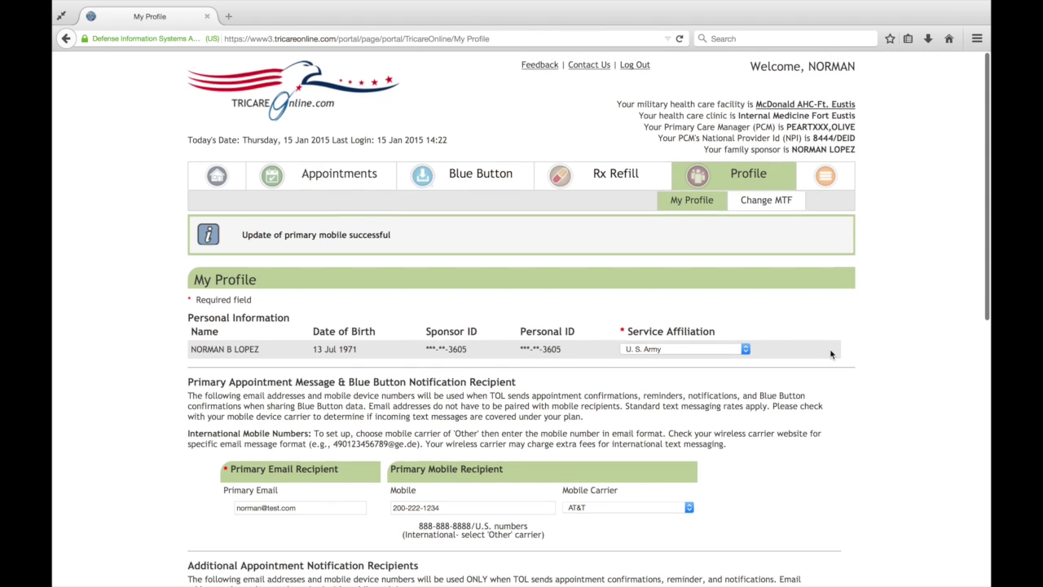
scroll(819, 323, up, 1)
click(763, 204)
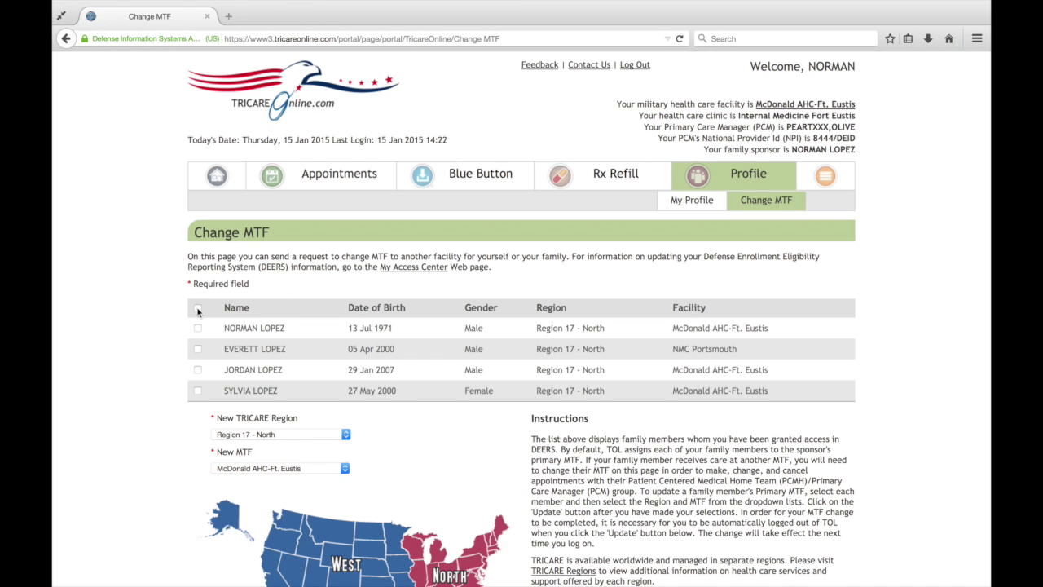
Check the third family member, whose new MTF shows McDonald AHC-Ft. Eustis, and review the page.
click(198, 370)
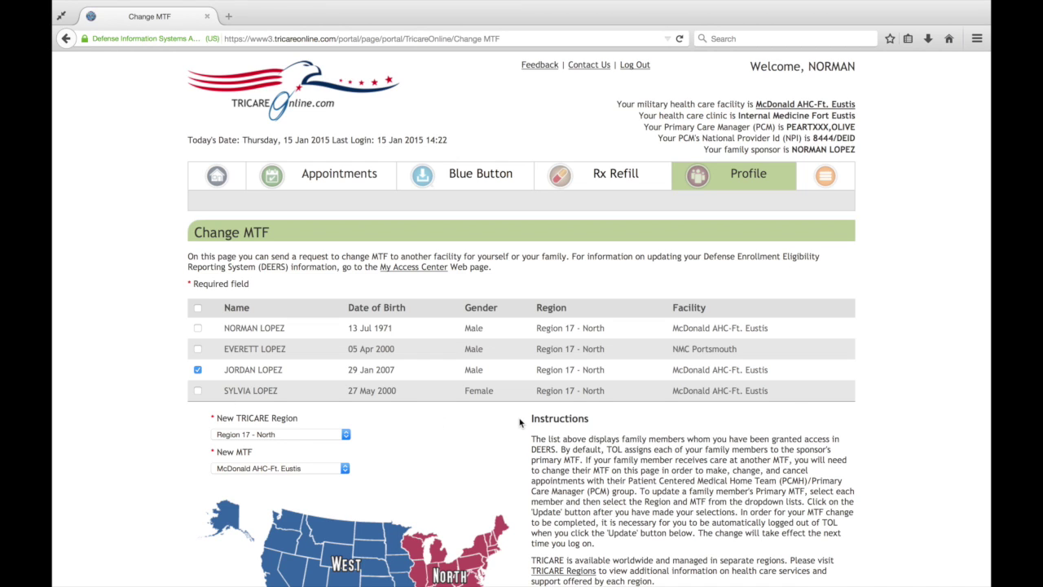
scroll(962, 379, down, 2)
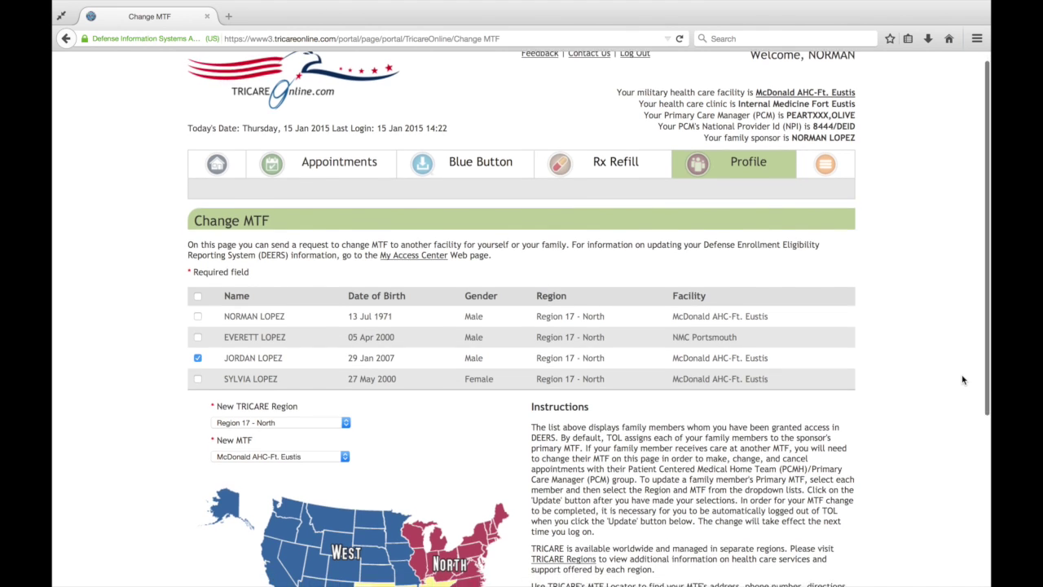
scroll(962, 380, down, 3)
scroll(962, 380, down, 1)
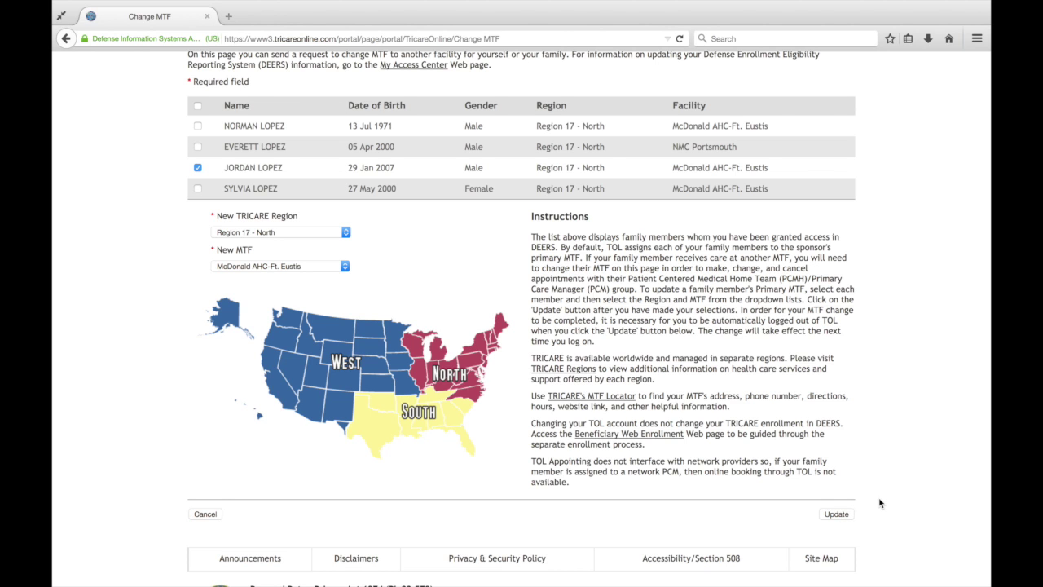
scroll(880, 503, up, 1)
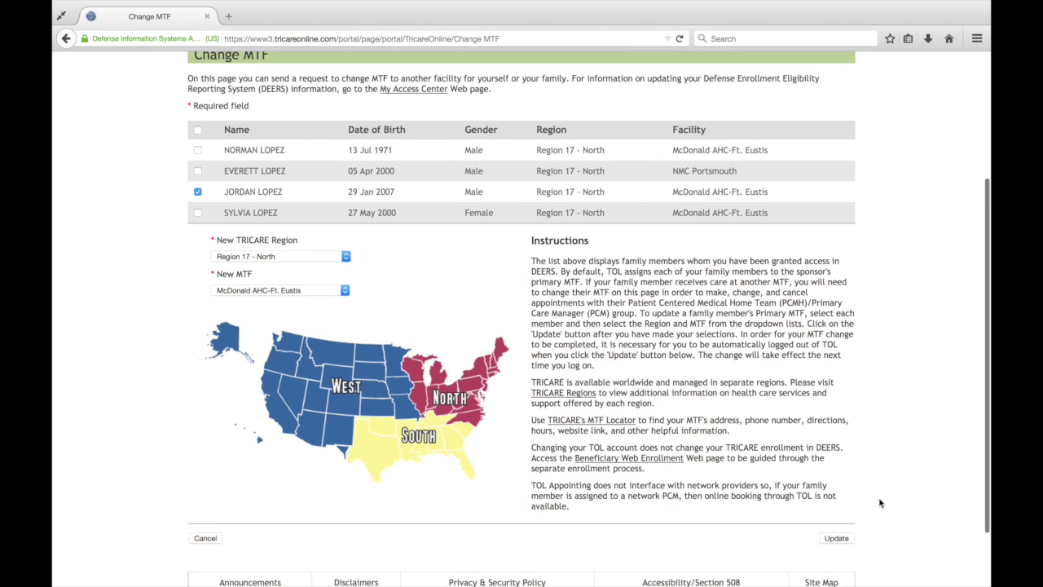
scroll(880, 503, up, 5)
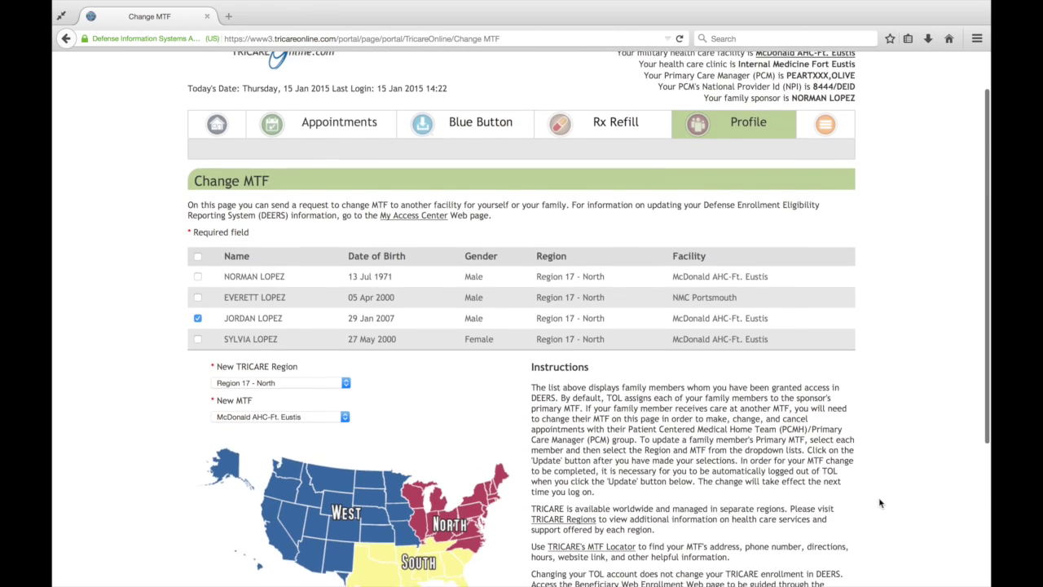
scroll(879, 503, up, 1)
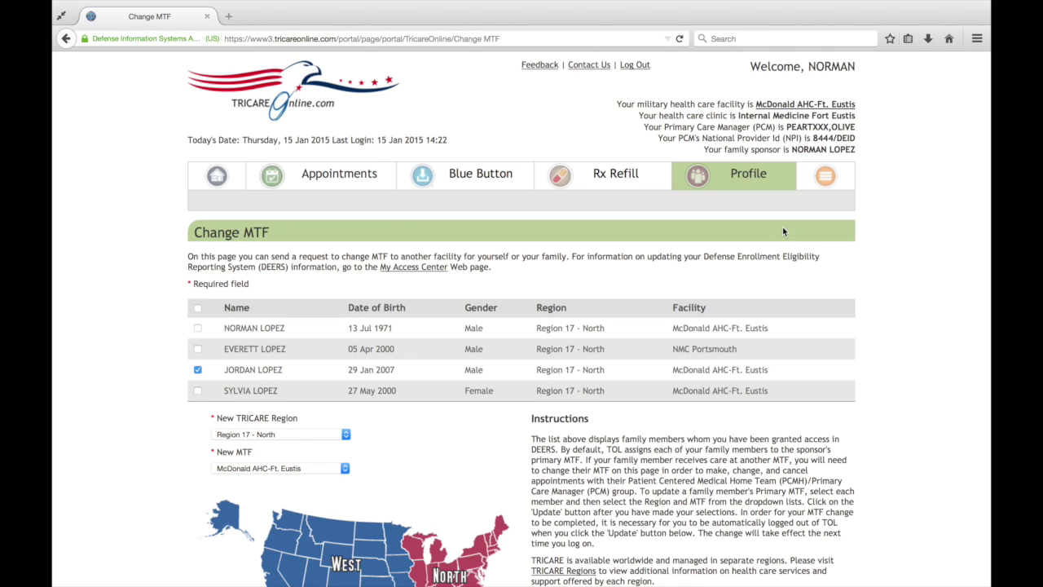
mouse_move(643, 173)
mouse_move(719, 194)
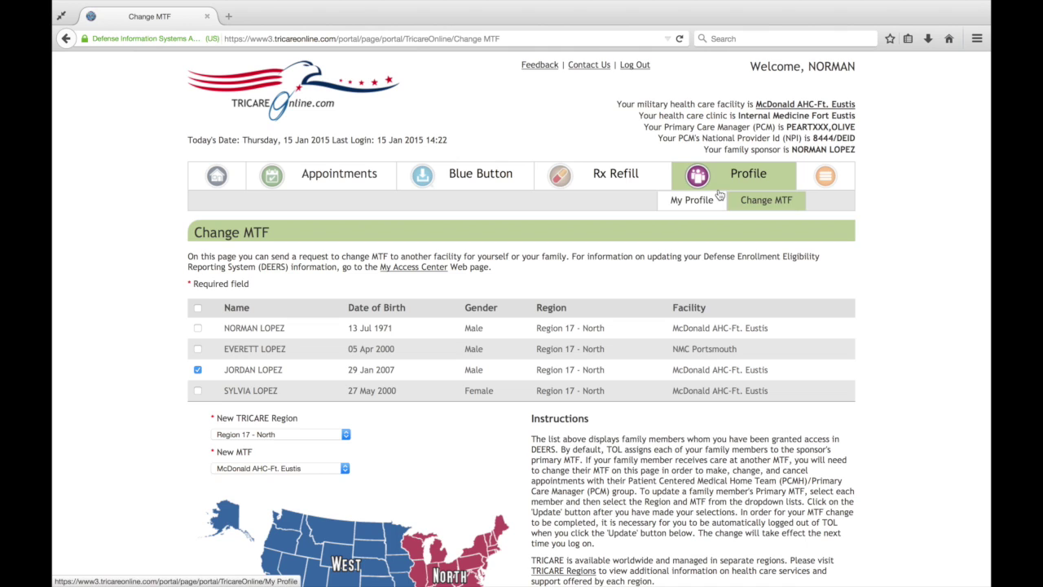